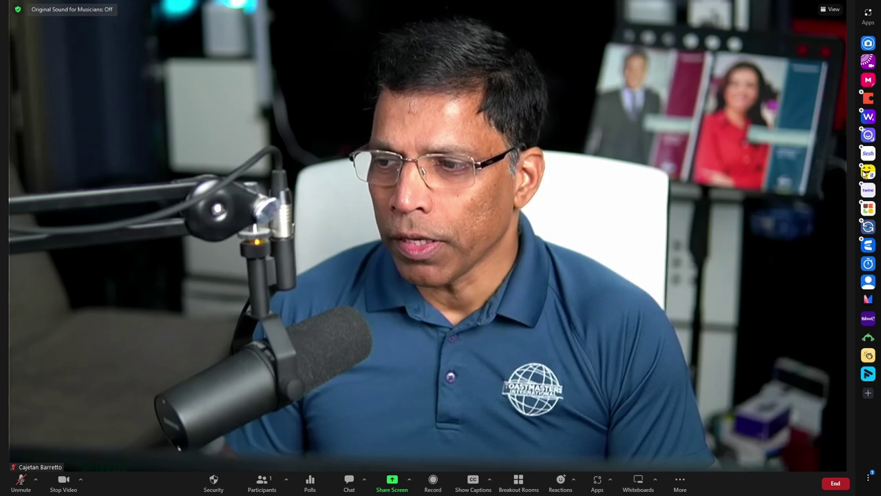
Step: Drag Prezi Video for Zoom to the top of the pinned meeting apps list
drag(866, 173, 869, 113)
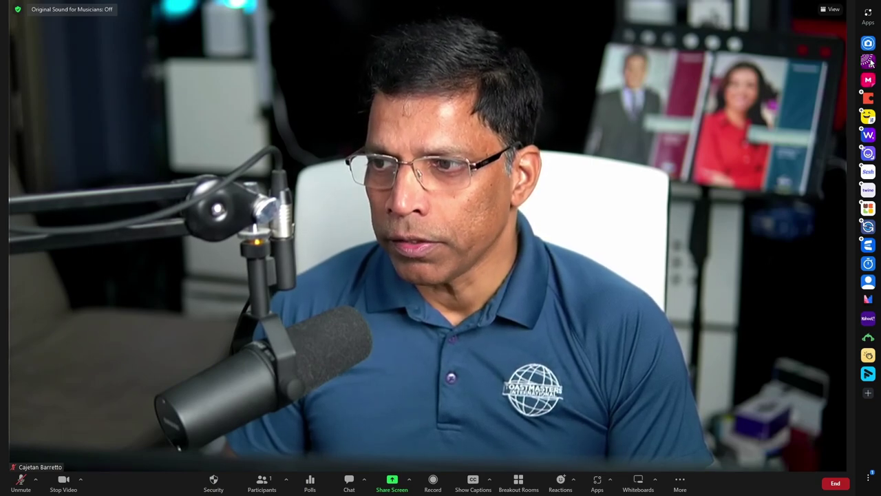
drag(870, 60, 868, 42)
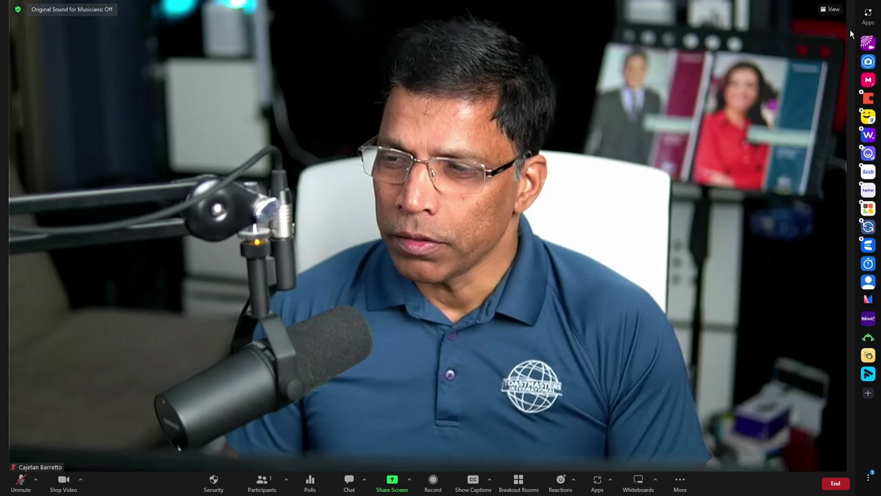
Step: Search the meeting apps directory for 'prezi' and open Prezi Video for Zoom
click(598, 486)
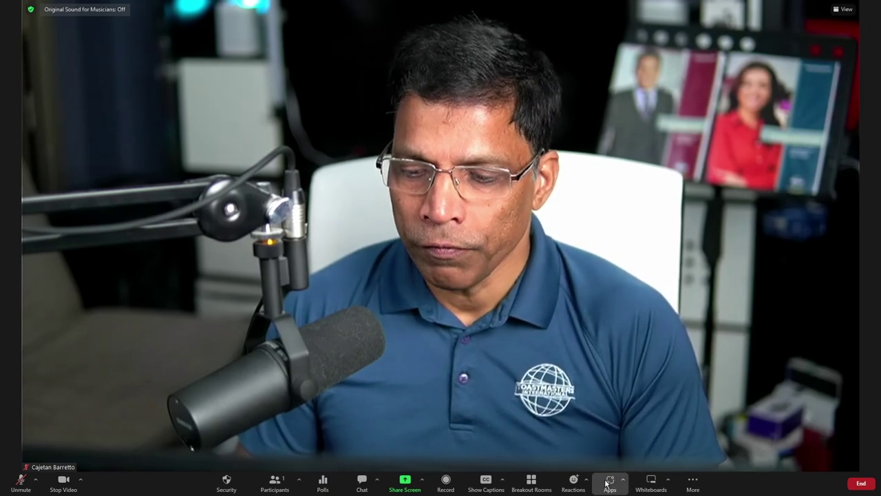
click(608, 483)
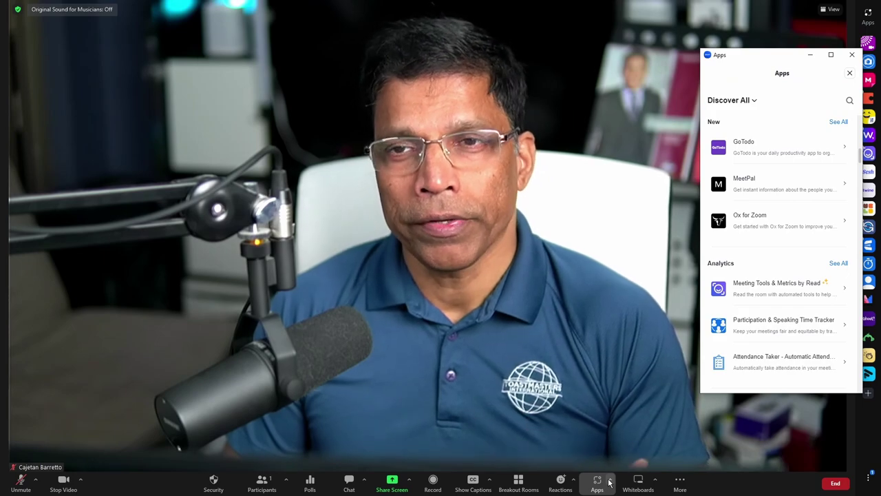
scroll(811, 142, down, 3)
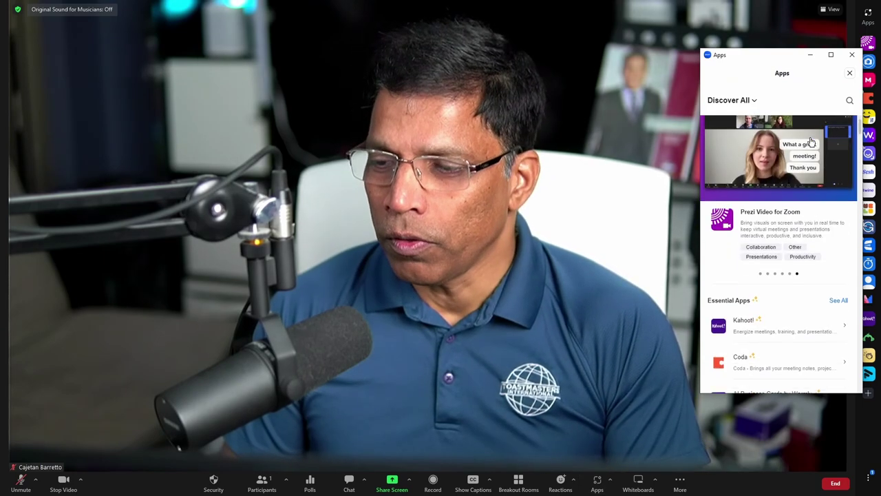
scroll(811, 142, down, 10)
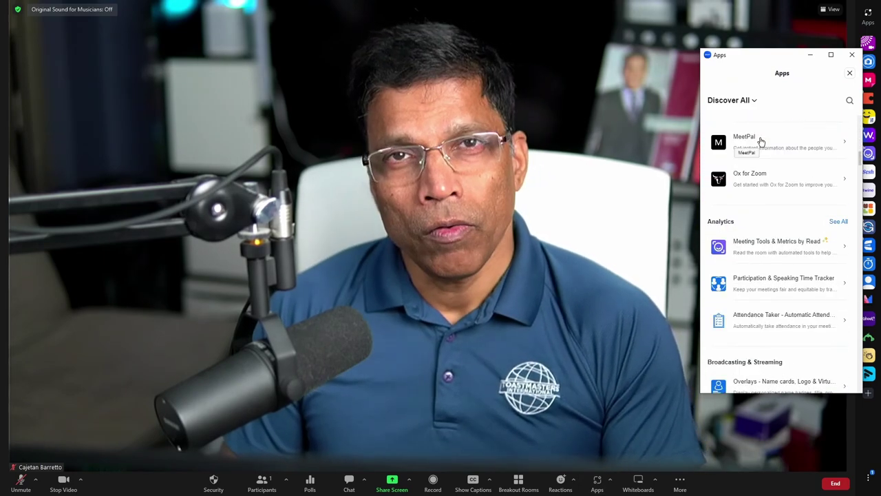
click(849, 101)
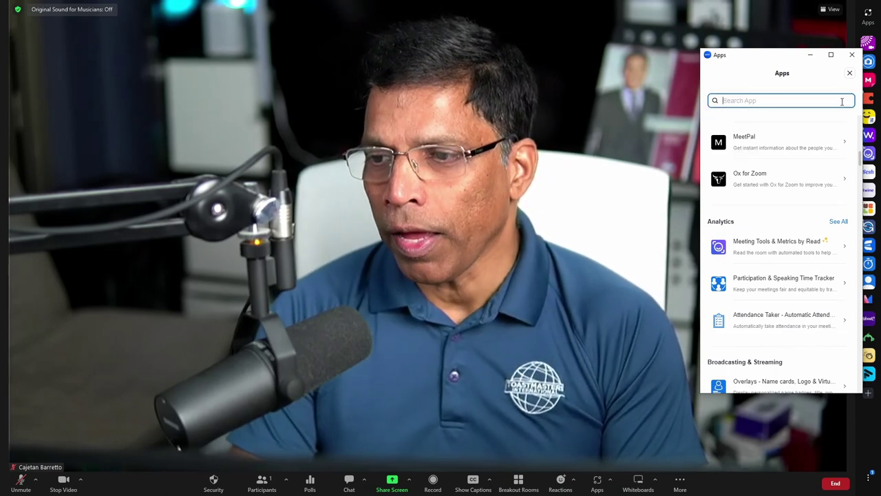
text(prezi)
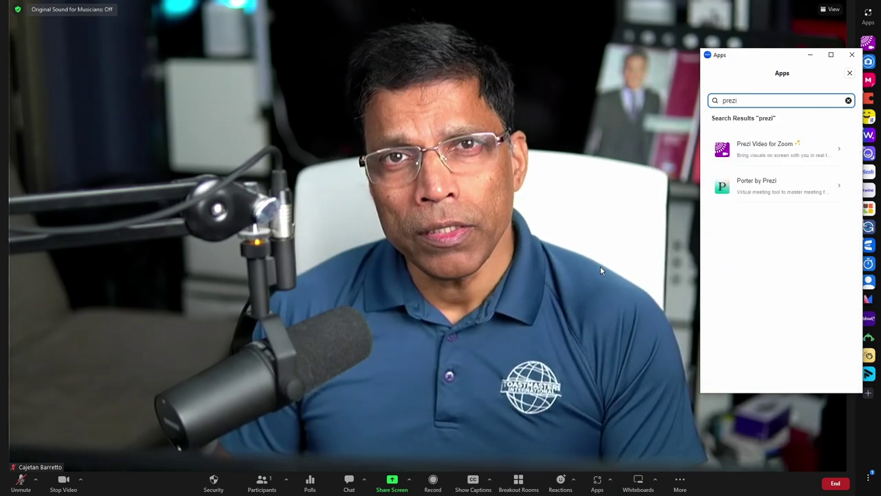
click(778, 153)
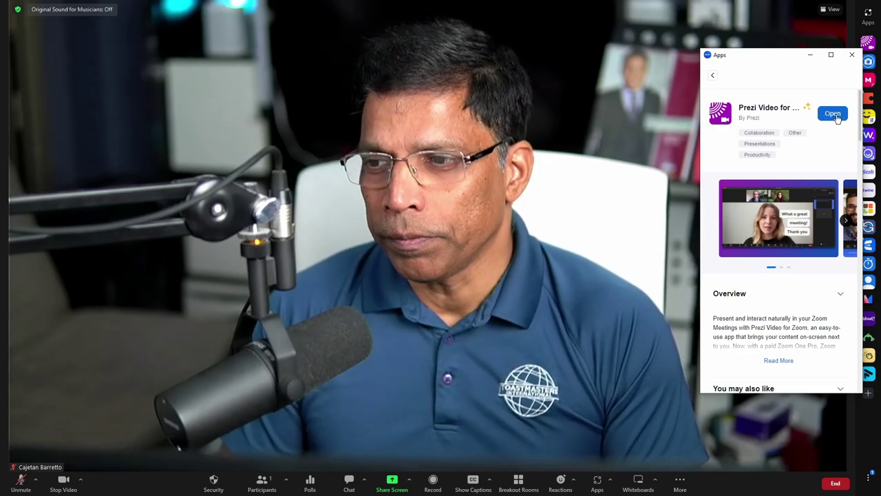
click(834, 116)
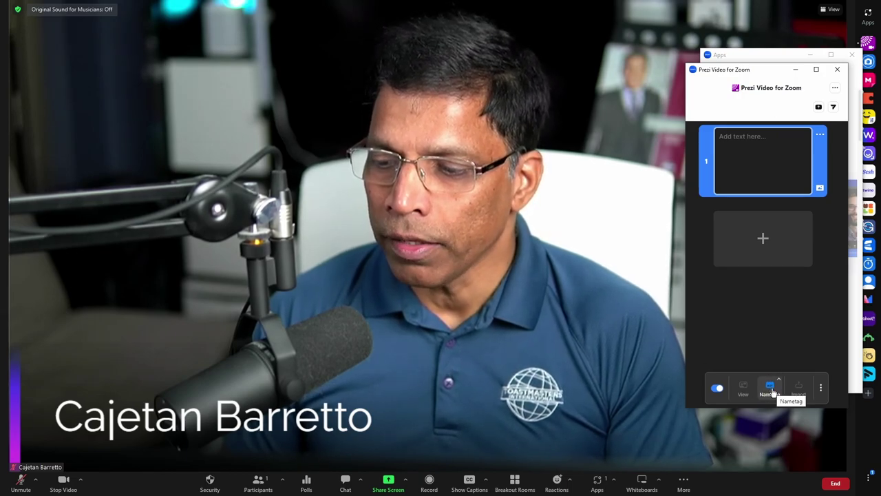
click(771, 390)
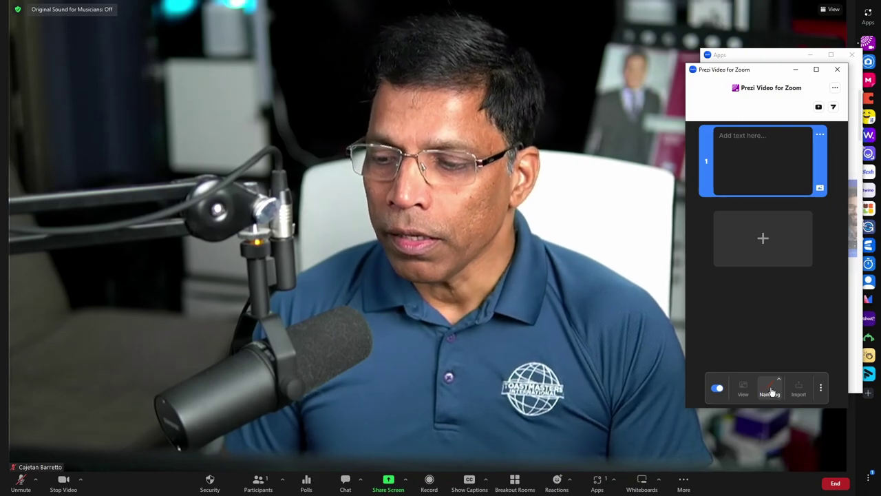
click(771, 389)
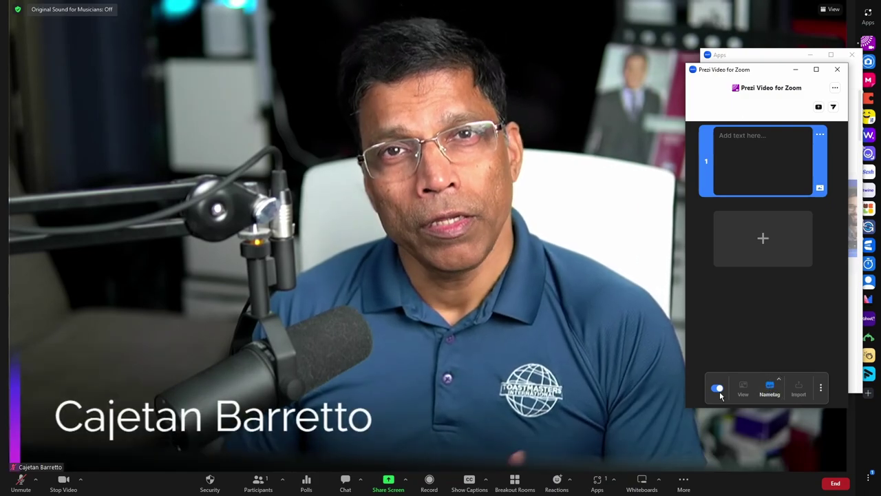
Step: Append ', DTM' to the name tag and add 'Vice-President Education' as its second line
click(780, 382)
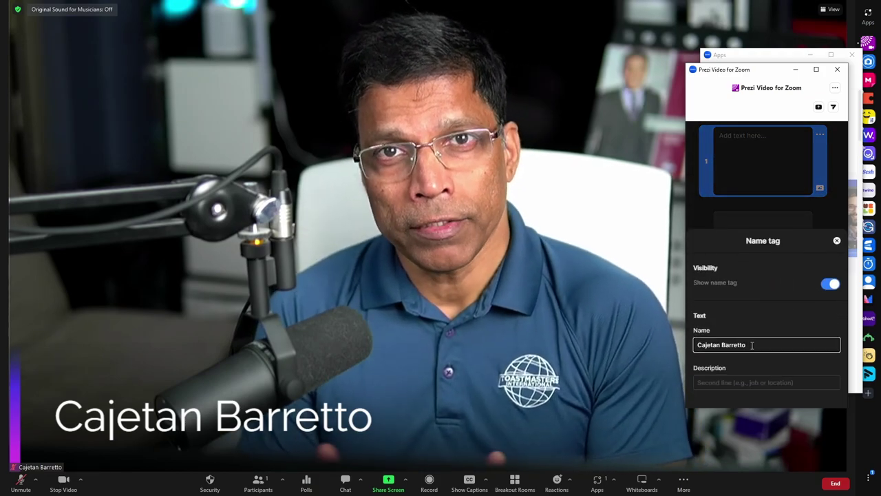
text(, DTM)
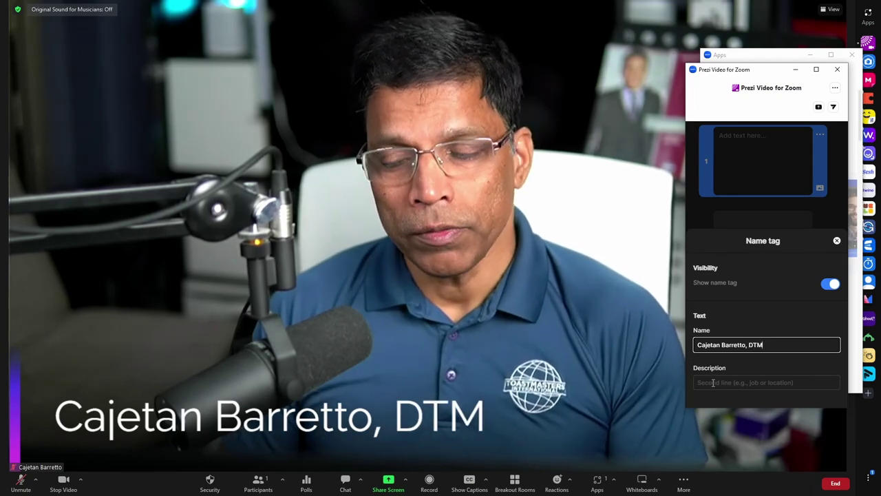
click(713, 384)
text(Vice-President Education)
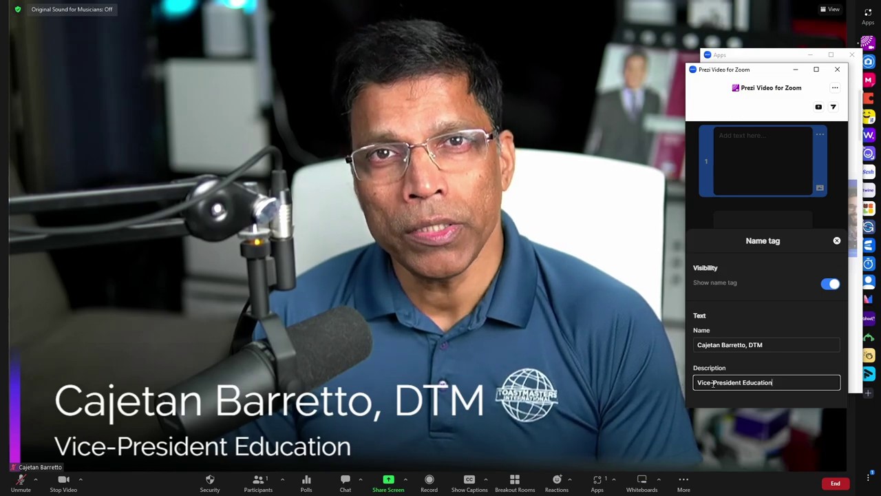
key(Escape)
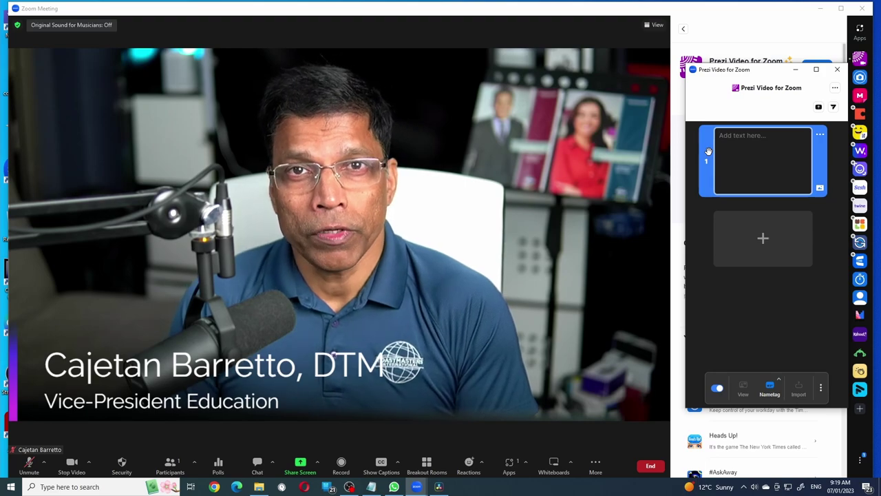
Step: Title slide 1 'The Importance of Communication', fill slide 2's text, and add a blank third slide
click(721, 140)
text(The Importance of Communication)
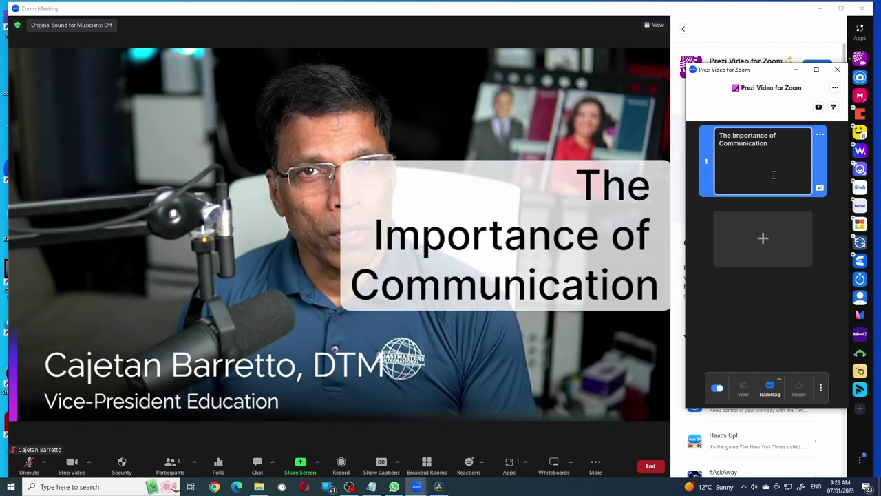
click(763, 241)
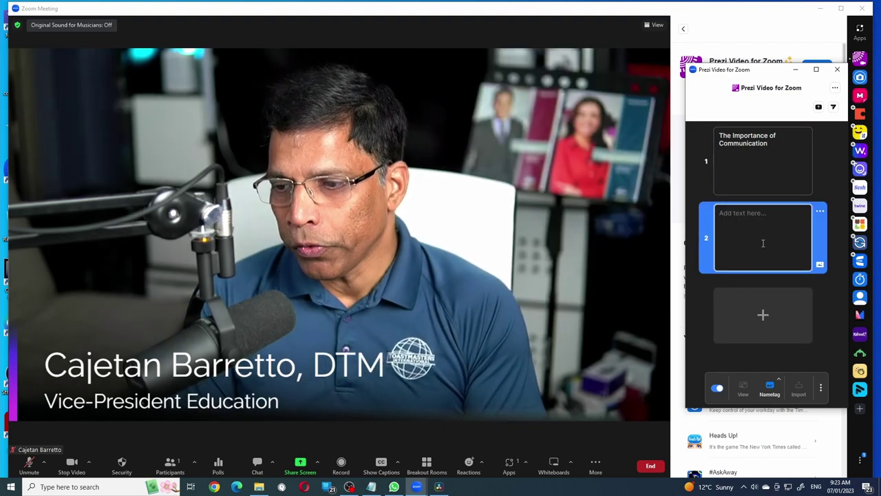
text(Communication fosters team building)
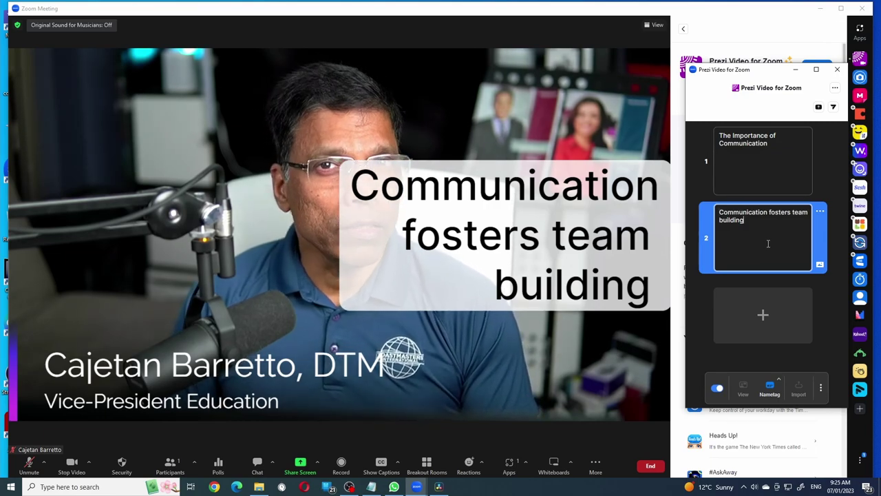
click(763, 316)
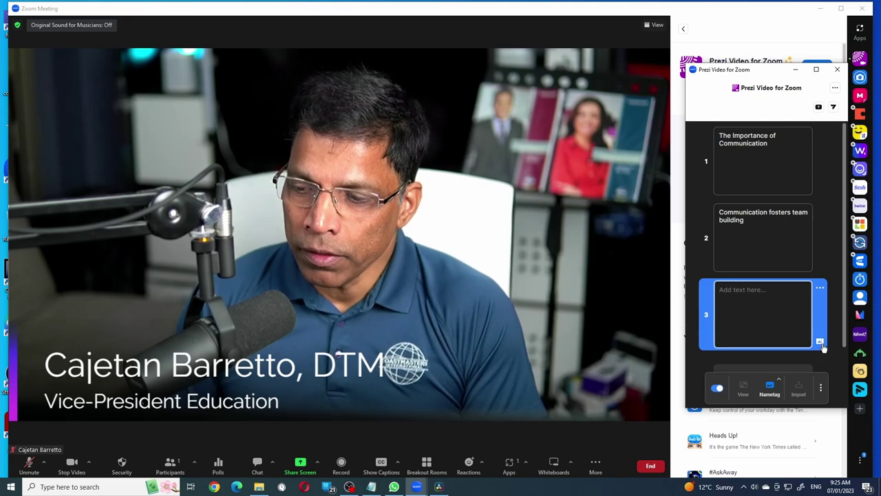
Step: Add the thumbs-up sticker to the third slide
click(820, 342)
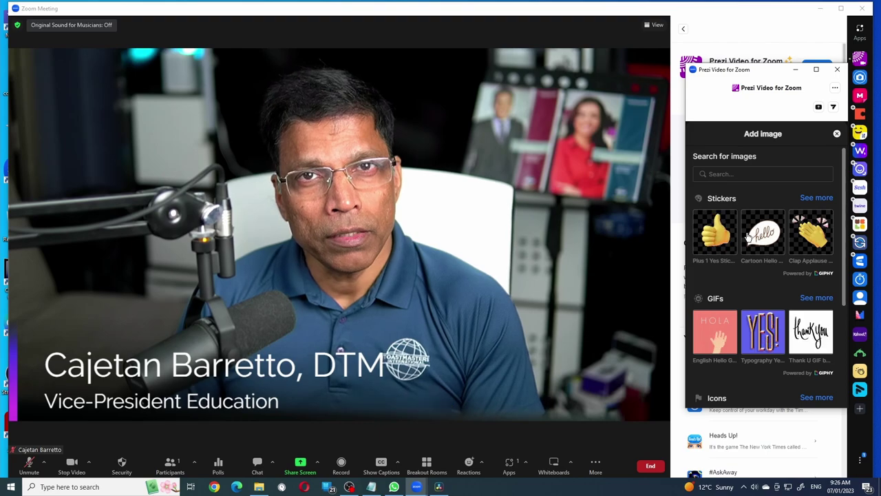
scroll(744, 241, down, 3)
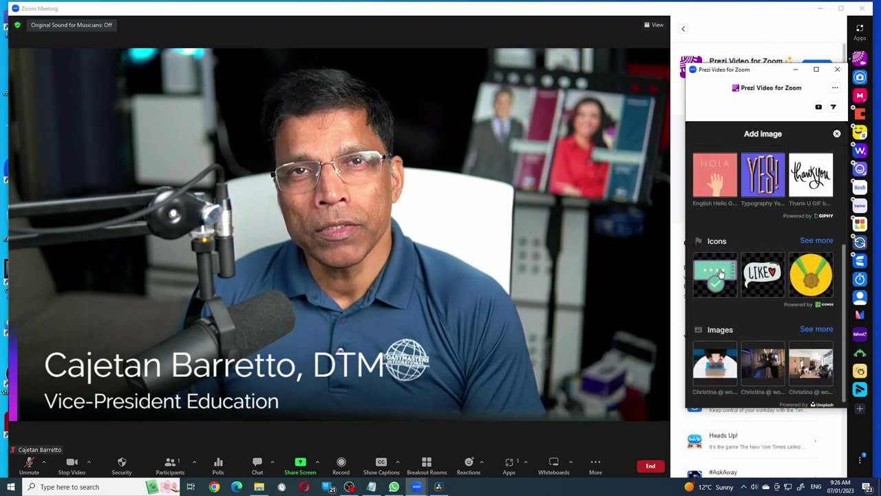
scroll(722, 309, down, 1)
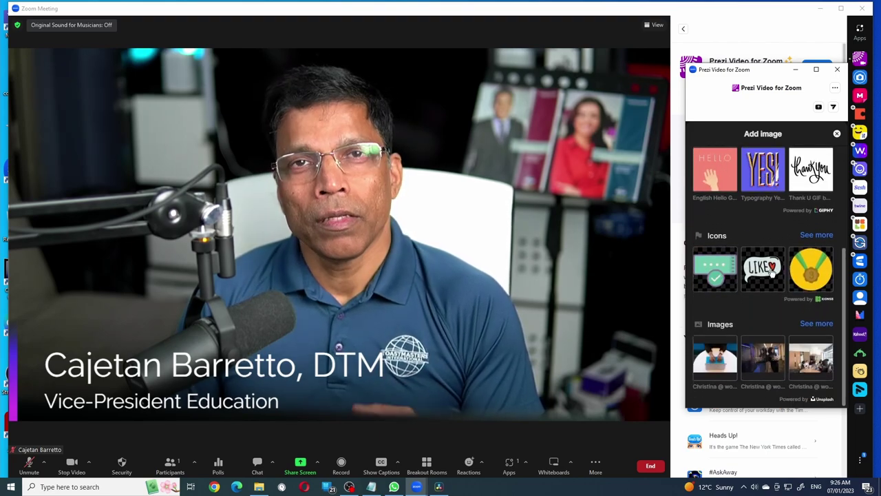
scroll(723, 310, up, 2)
click(721, 237)
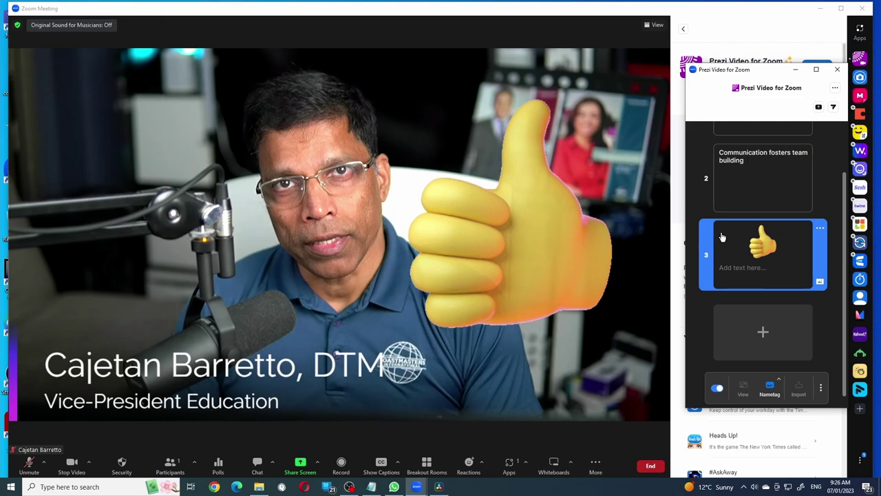
Step: Caption the third slide 'Great Job!' and show slide 2 on the video
click(726, 275)
text(Great Job!)
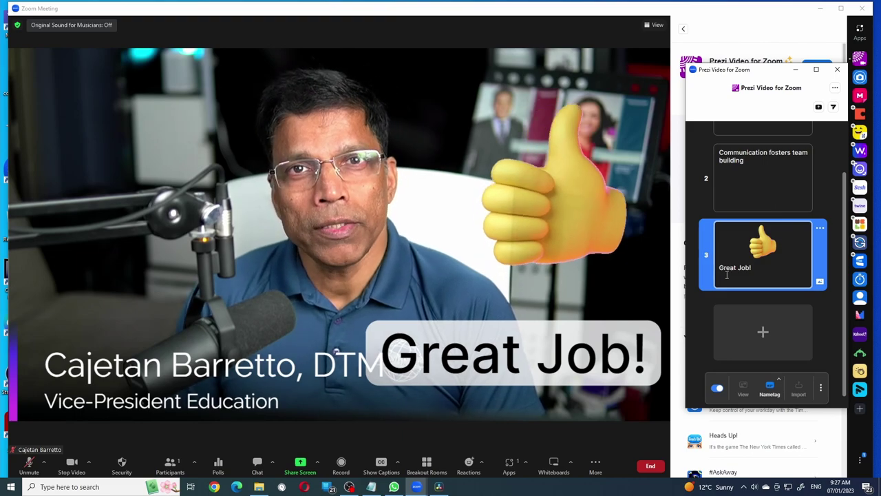
click(761, 187)
Step: Toggle the slide overlay off and on, then remove the thumbs-up visual from the 'Great Job!' slide
scroll(764, 179, up, 2)
click(766, 170)
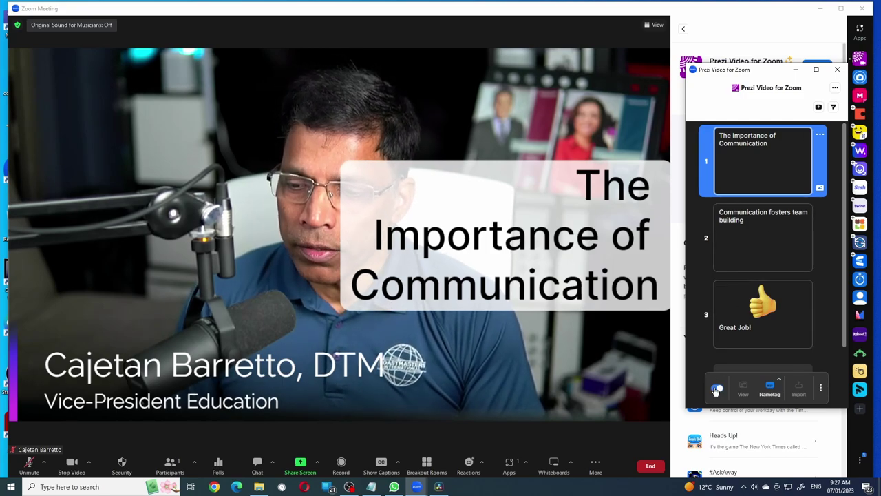
click(717, 390)
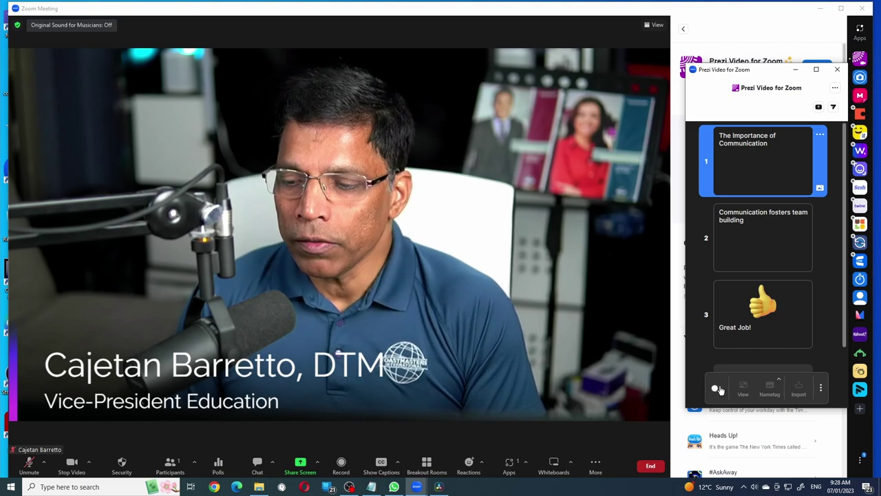
click(717, 388)
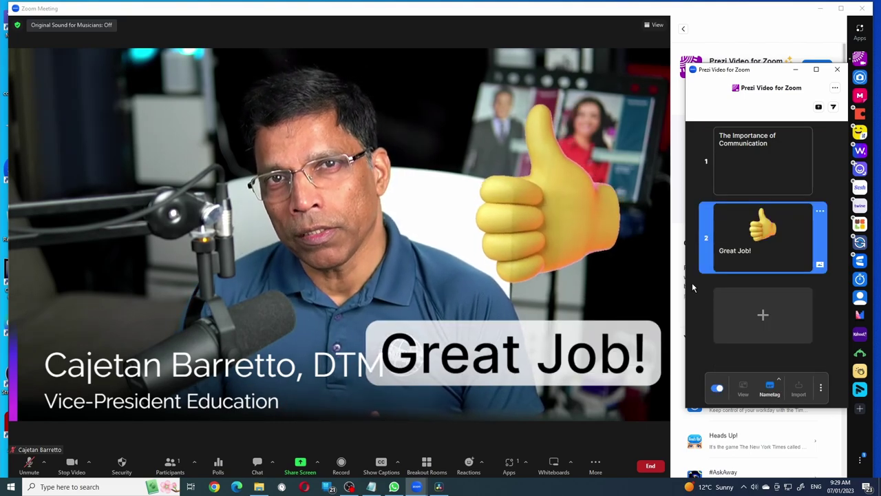
click(820, 211)
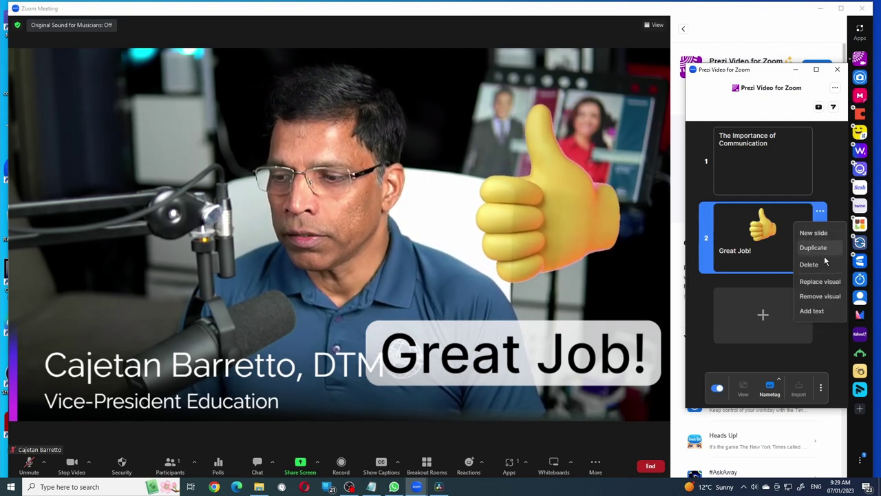
click(820, 296)
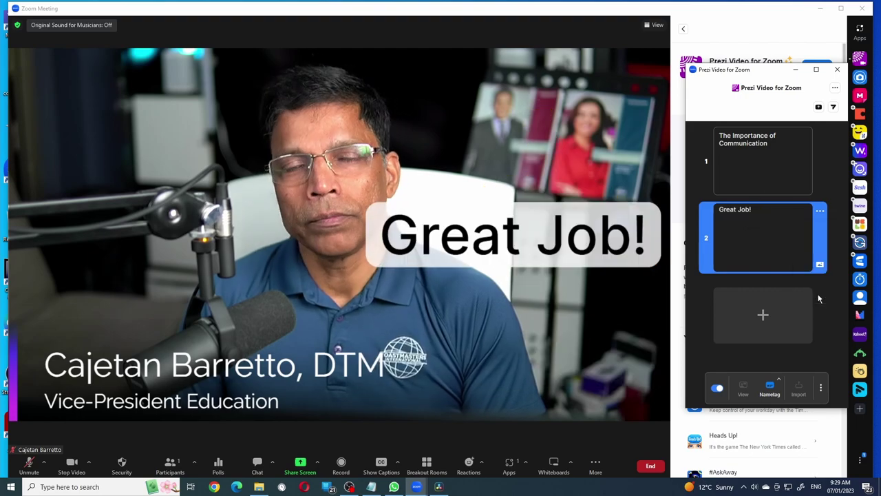